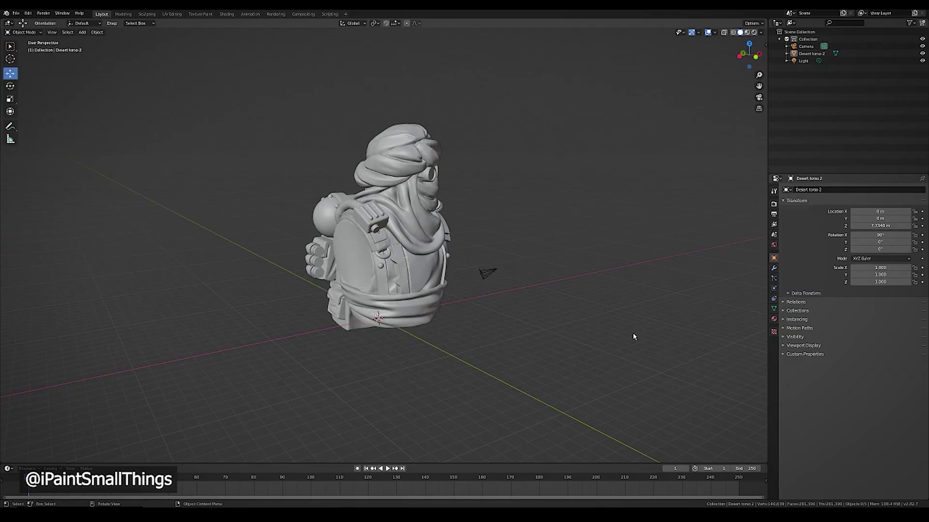
Add a cube mesh with Shift+A after orbiting to the bust's backpack side
{"action": "middle_click_drag", "start_coordinate": [633, 336], "coordinate": [505, 340]}
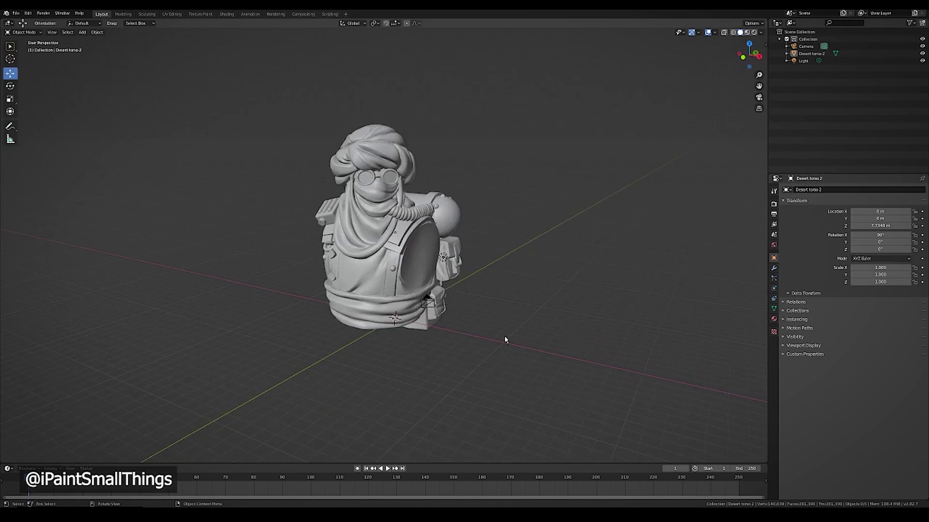
{"action": "middle_click_drag", "start_coordinate": [493, 399], "coordinate": [469, 389]}
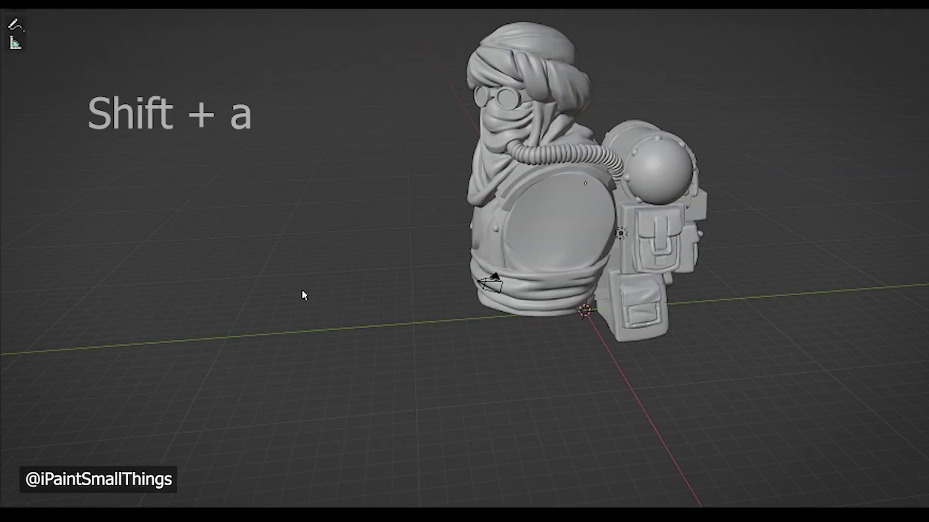
{"action": "key", "text": "shift+a"}
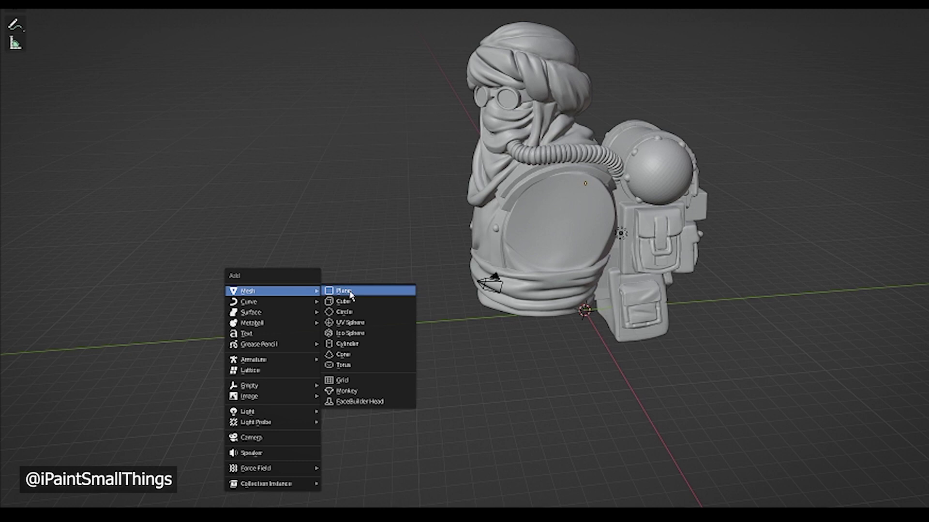
{"action": "left_click", "coordinate": [345, 301]}
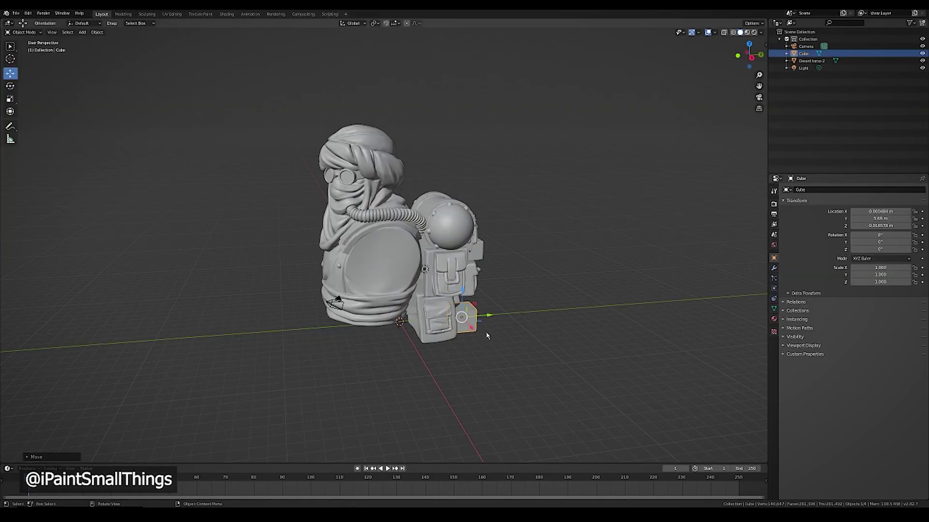
{"action": "mouse_move", "coordinate": [487, 332]}
{"action": "middle_mouse_down"}
{"action": "mouse_move", "coordinate": [551, 332]}
{"action": "mouse_move", "coordinate": [52, 151]}
{"action": "middle_mouse_up"}
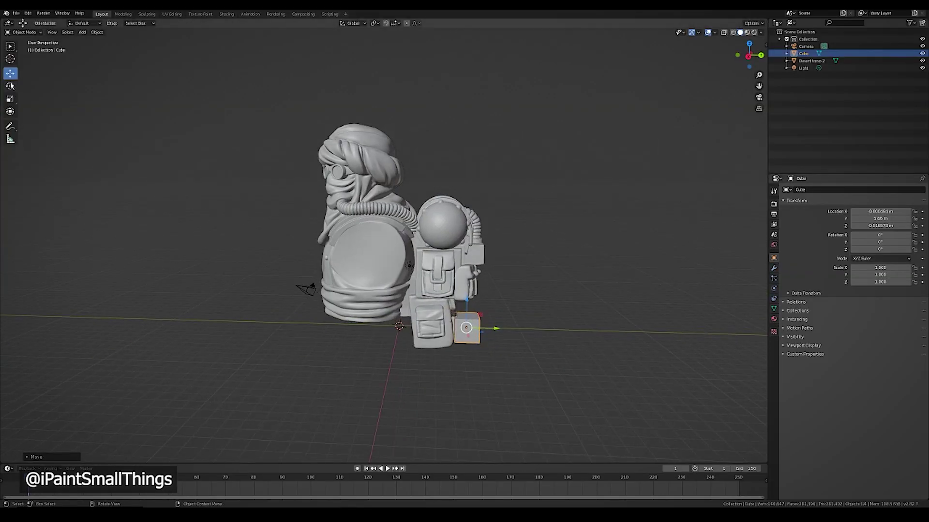
Scale the cube taller along Z and wider along X into a large block
{"action": "mouse_move", "coordinate": [467, 302]}
{"action": "left_mouse_down"}
{"action": "mouse_move", "coordinate": [476, 354]}
{"action": "mouse_move", "coordinate": [523, 343]}
{"action": "left_mouse_up"}
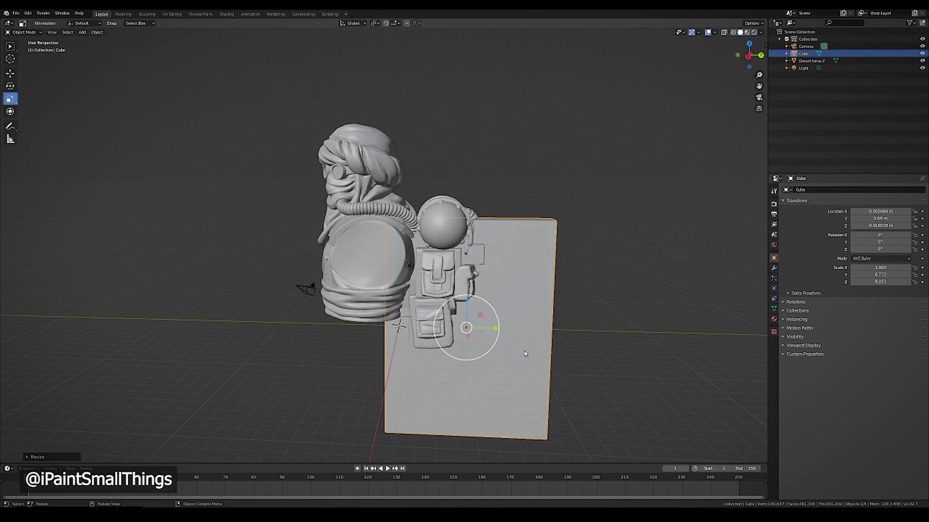
{"action": "middle_click_drag", "start_coordinate": [525, 354], "coordinate": [436, 348]}
{"action": "left_click_drag", "start_coordinate": [410, 353], "coordinate": [295, 373]}
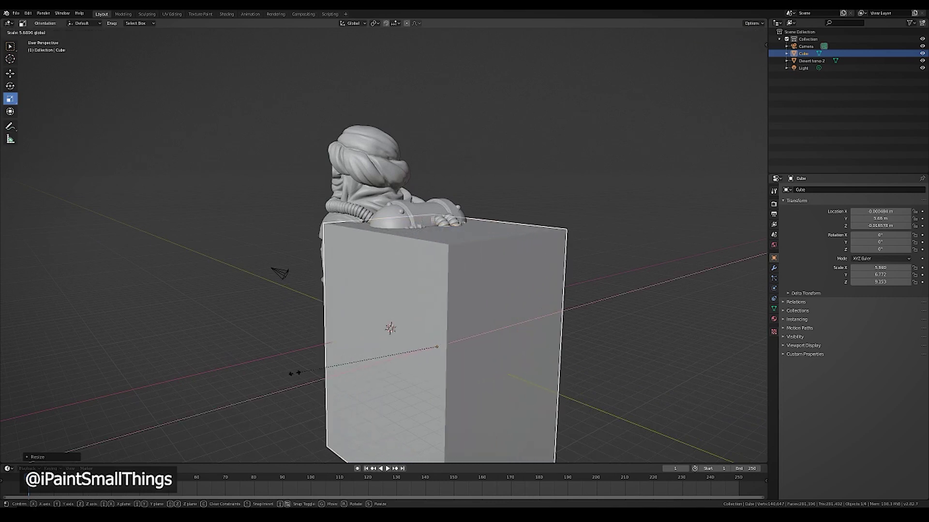
{"action": "left_click", "coordinate": [246, 385]}
{"action": "middle_click_drag", "start_coordinate": [247, 385], "coordinate": [2, 64]}
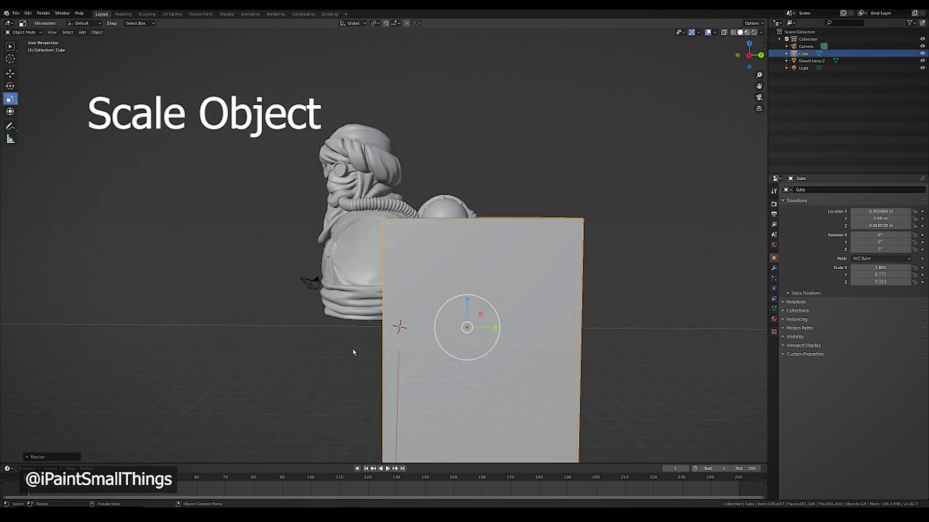
Move the cube up behind the bust so it covers the backpack
{"action": "left_click", "coordinate": [11, 73]}
{"action": "mouse_move", "coordinate": [494, 332]}
{"action": "left_mouse_down"}
{"action": "mouse_move", "coordinate": [518, 328]}
{"action": "mouse_move", "coordinate": [501, 218]}
{"action": "left_mouse_up"}
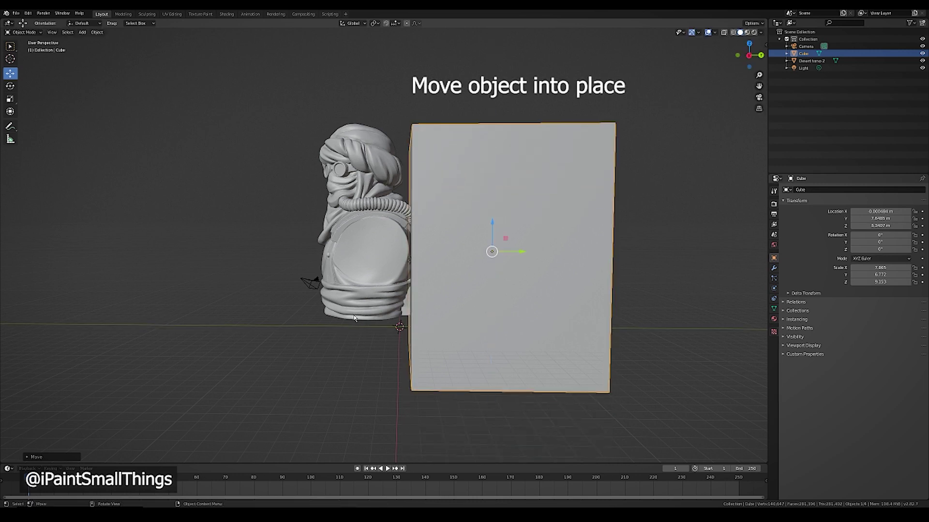
{"action": "mouse_move", "coordinate": [501, 217]}
{"action": "middle_mouse_down"}
{"action": "mouse_move", "coordinate": [505, 318]}
{"action": "mouse_move", "coordinate": [457, 244]}
{"action": "mouse_move", "coordinate": [370, 322]}
{"action": "middle_mouse_up"}
Select Desert torso 2 and add a Boolean modifier in Modifier Properties
{"action": "left_click", "coordinate": [371, 263]}
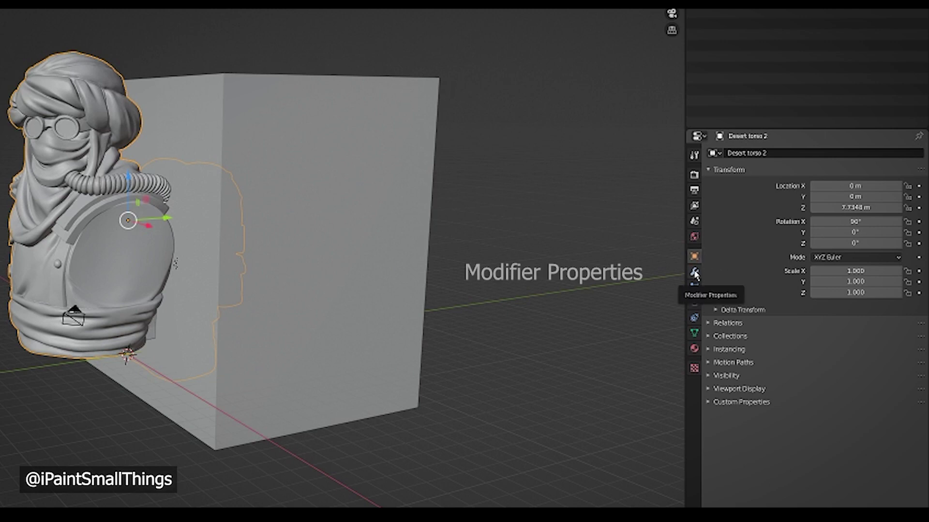
{"action": "left_click", "coordinate": [696, 274]}
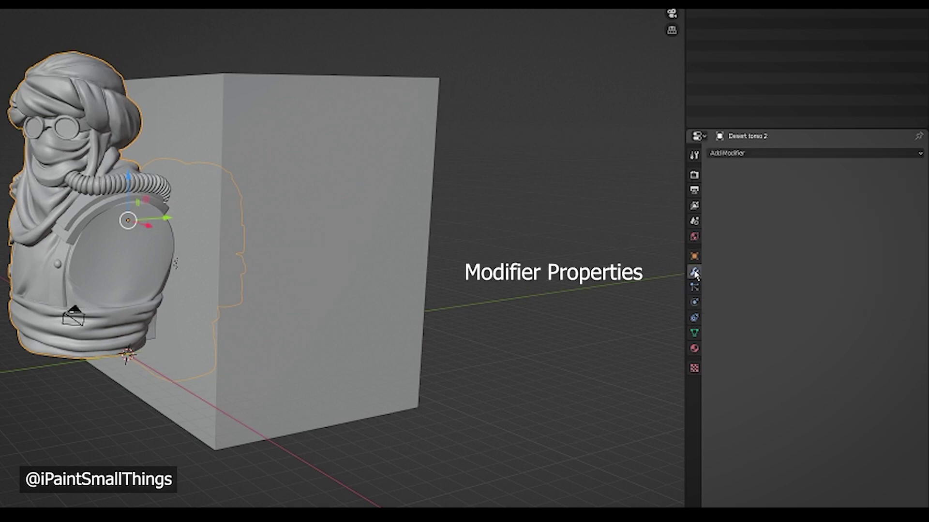
{"action": "left_click", "coordinate": [764, 153]}
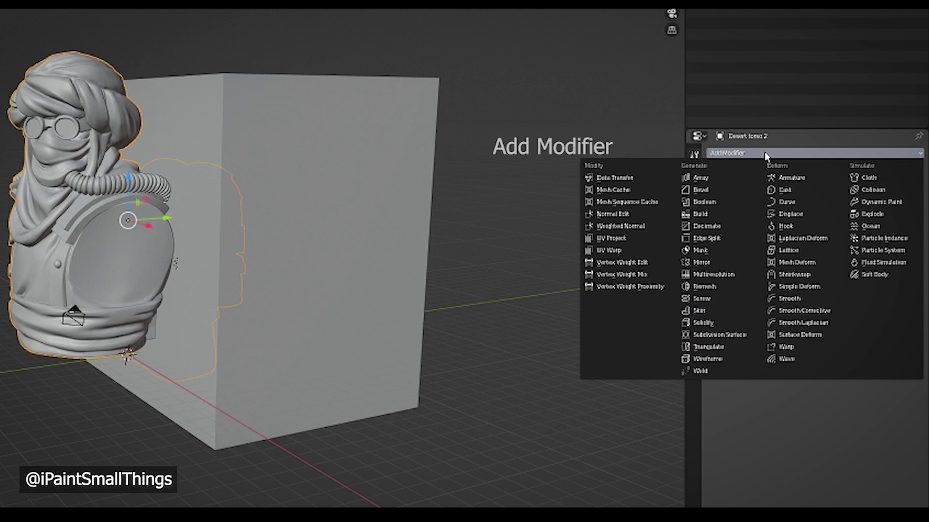
{"action": "left_click", "coordinate": [710, 205]}
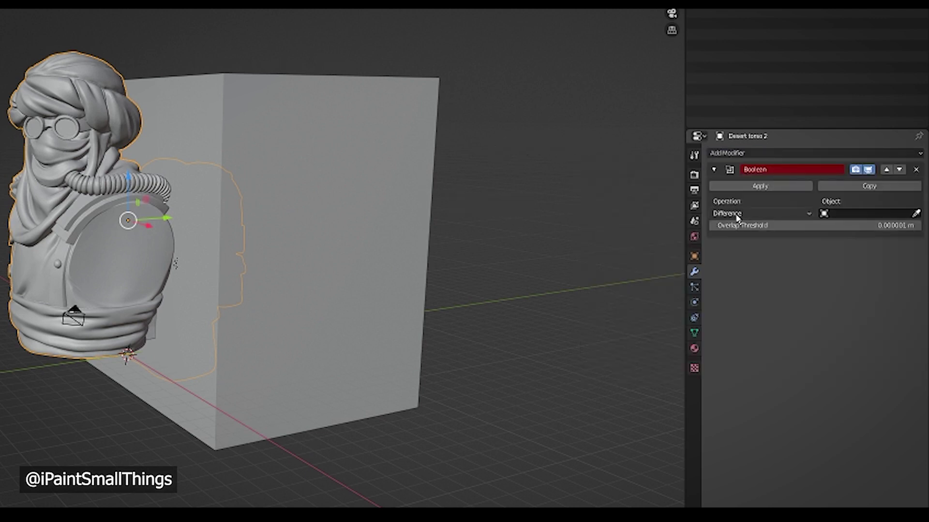
Apply the Boolean as a Difference with Cube as the cutting object
{"action": "left_click", "coordinate": [751, 215]}
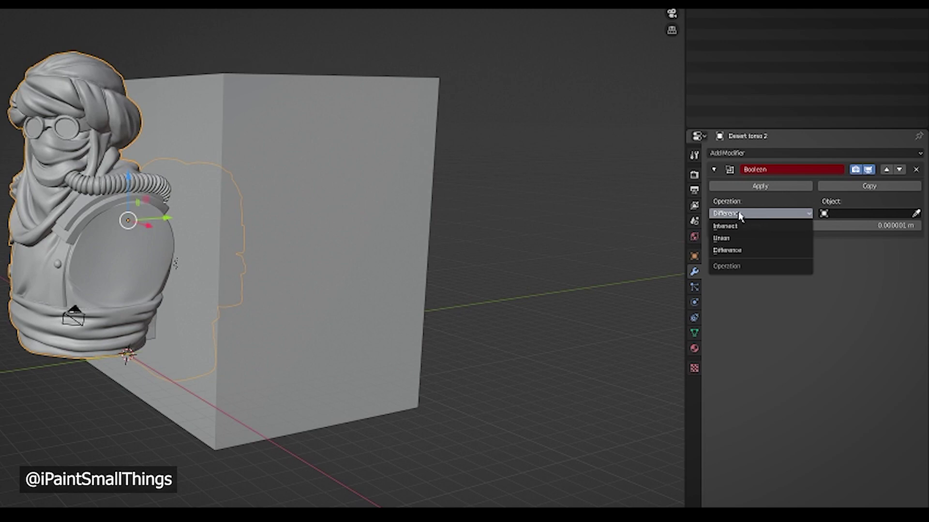
{"action": "left_click", "coordinate": [739, 216]}
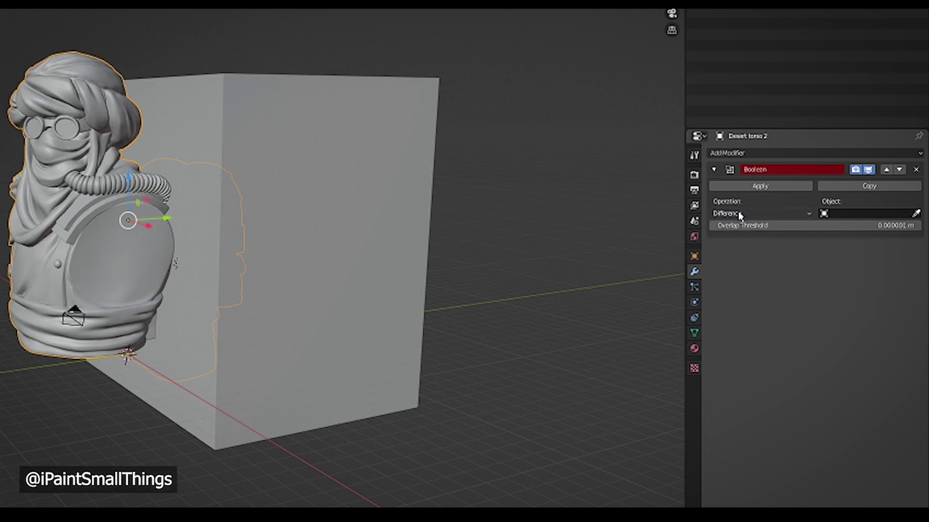
{"action": "left_click", "coordinate": [917, 214]}
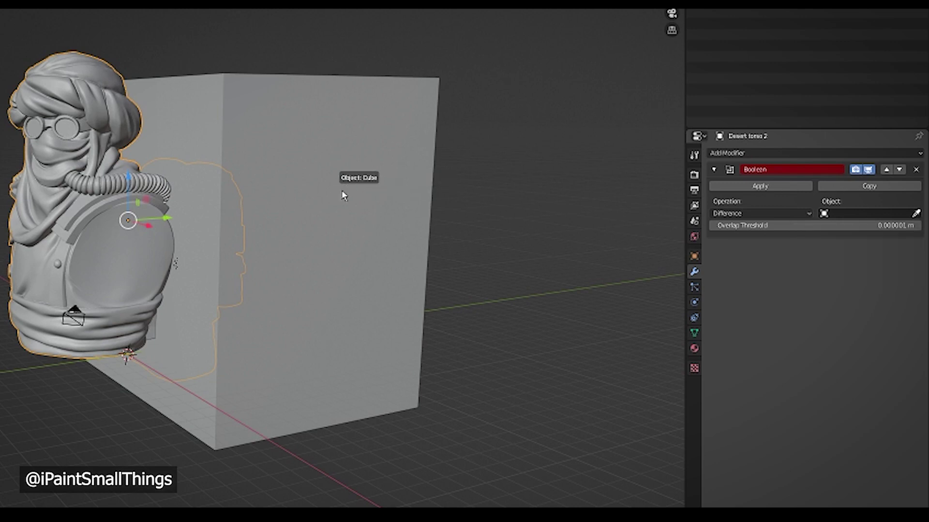
{"action": "left_click", "coordinate": [369, 194]}
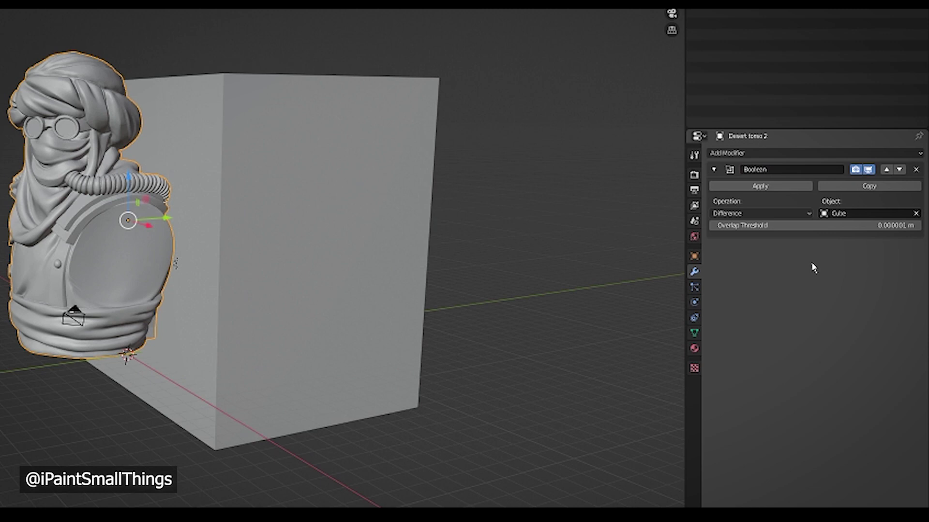
{"action": "key", "text": "KP_3"}
{"action": "mouse_move", "coordinate": [531, 275]}
{"action": "middle_mouse_down"}
{"action": "mouse_move", "coordinate": [527, 264]}
{"action": "mouse_move", "coordinate": [552, 290]}
{"action": "mouse_move", "coordinate": [745, 226]}
{"action": "middle_mouse_up"}
{"action": "left_click", "coordinate": [775, 191]}
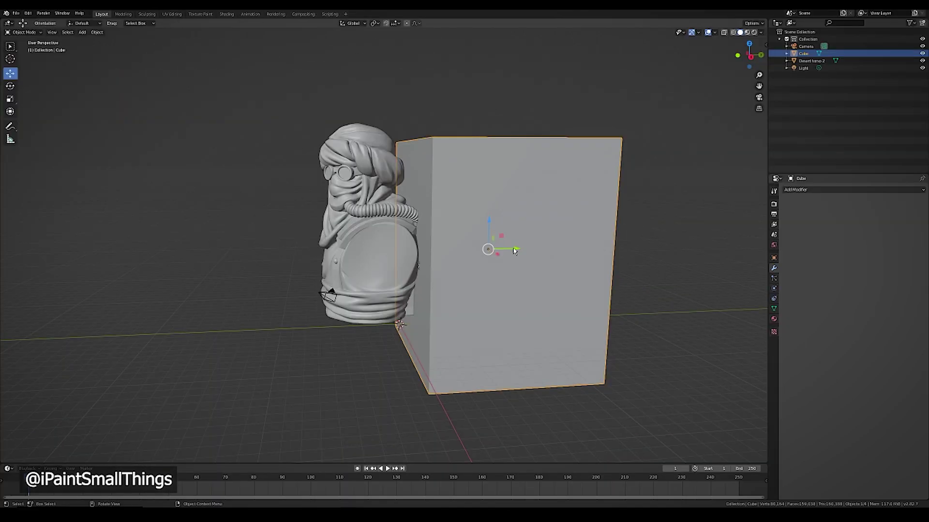
Move the cube right along Y, clear of the bust, and deselect it
{"action": "left_click_drag", "start_coordinate": [428, 289], "coordinate": [490, 289]}
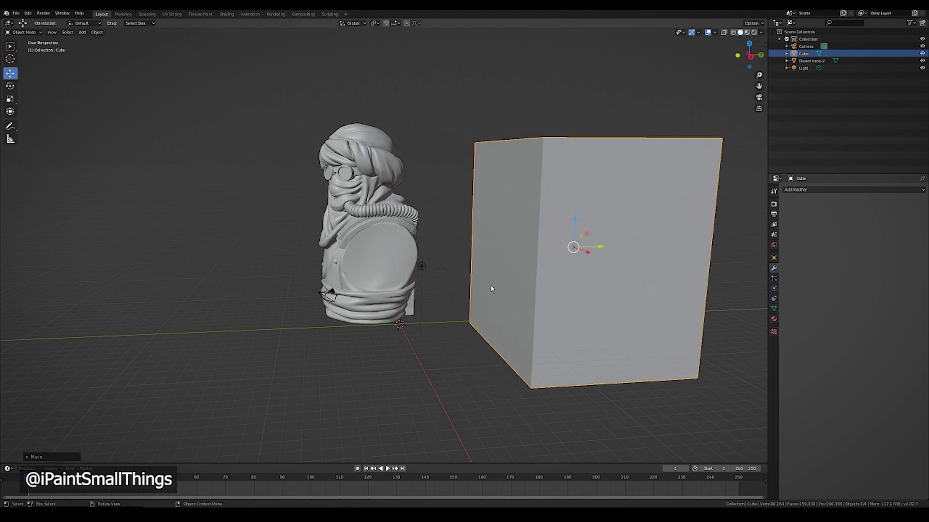
{"action": "left_click_drag", "start_coordinate": [602, 250], "coordinate": [678, 250]}
{"action": "left_click", "coordinate": [501, 339]}
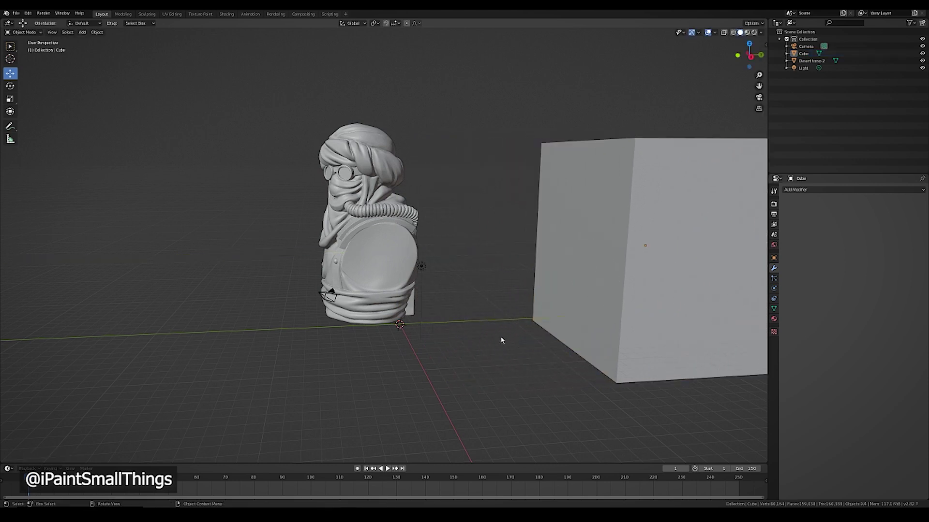
{"action": "mouse_move", "coordinate": [501, 339]}
{"action": "middle_mouse_down"}
{"action": "mouse_move", "coordinate": [460, 324]}
{"action": "mouse_move", "coordinate": [491, 317]}
{"action": "mouse_move", "coordinate": [655, 331]}
{"action": "mouse_move", "coordinate": [574, 326]}
{"action": "mouse_move", "coordinate": [477, 336]}
{"action": "mouse_move", "coordinate": [571, 333]}
{"action": "mouse_move", "coordinate": [486, 337]}
{"action": "mouse_move", "coordinate": [517, 340]}
{"action": "mouse_move", "coordinate": [506, 341]}
{"action": "middle_mouse_up"}
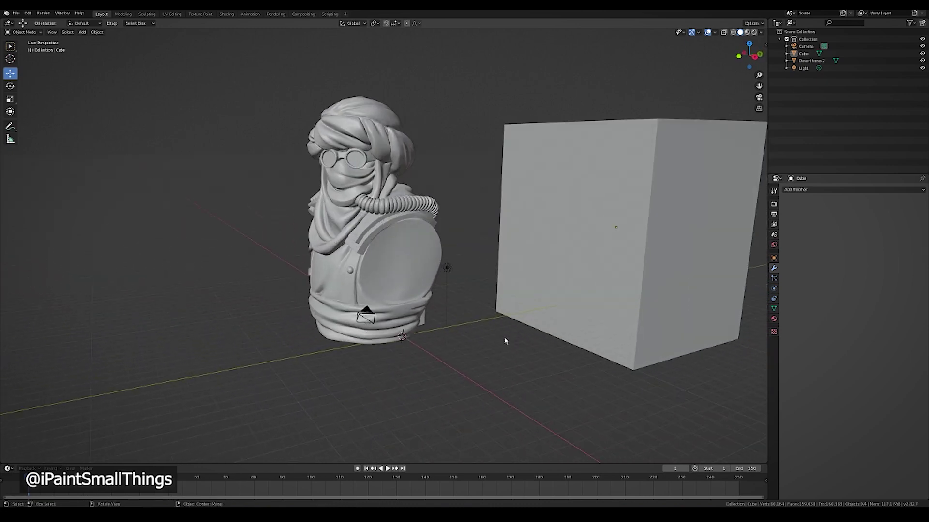